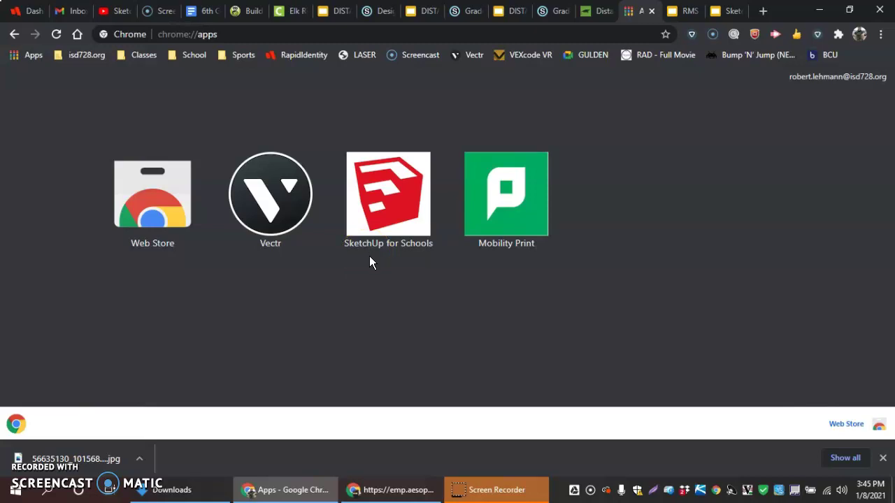
Step: Open SketchUp for Schools and create a new model from the Simple Template - Millimeters
left_click(387, 212)
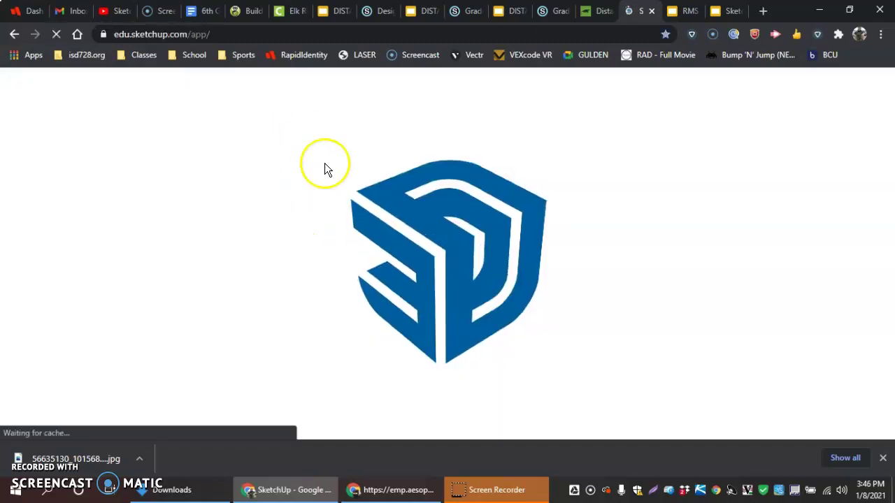
left_click(265, 155)
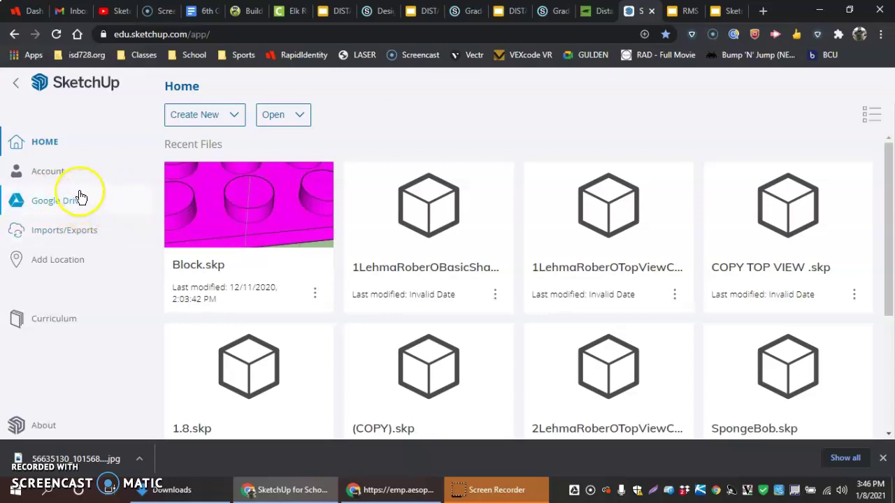
left_click(196, 121)
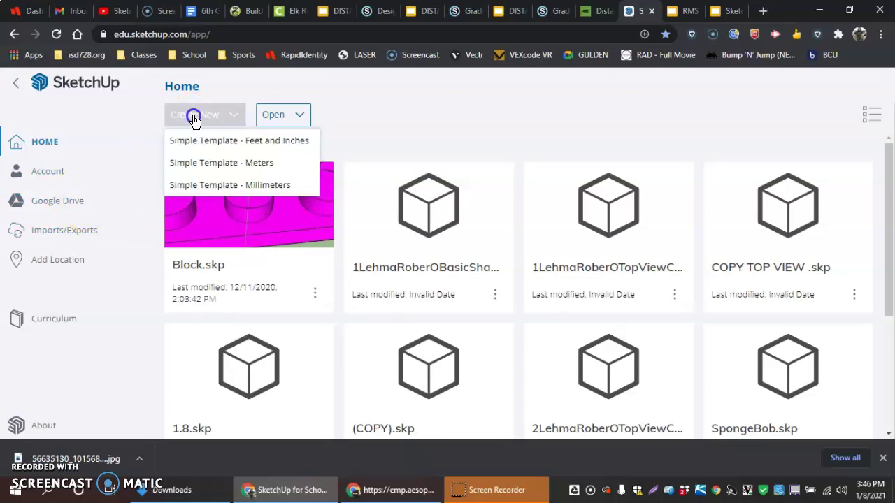
left_click(213, 187)
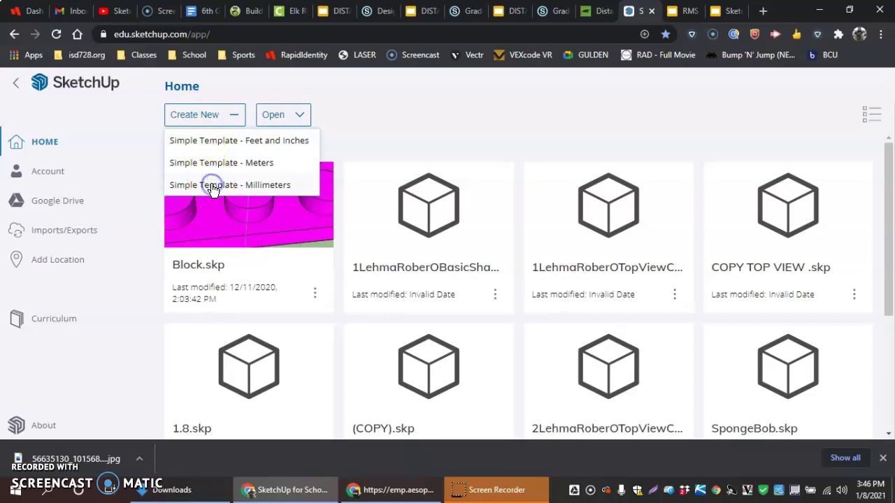
left_click(266, 187)
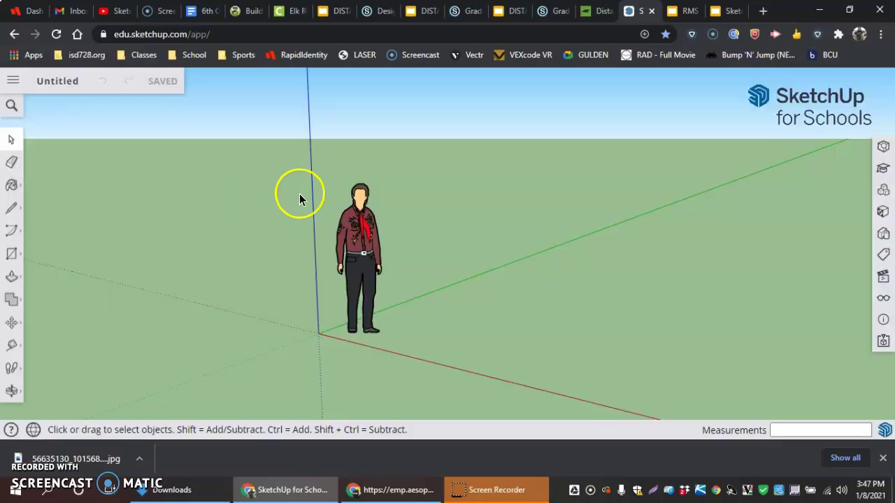
Step: Delete the default human figure standing beside the origin
left_click(370, 252)
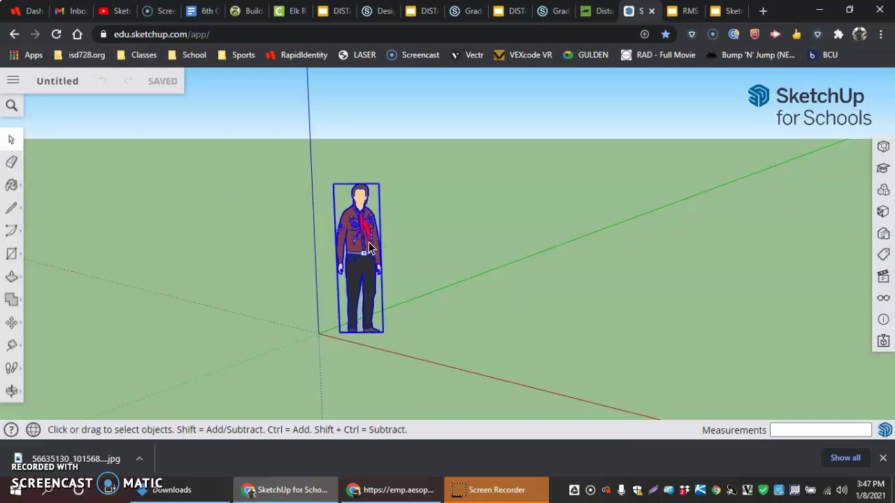
key("Delete")
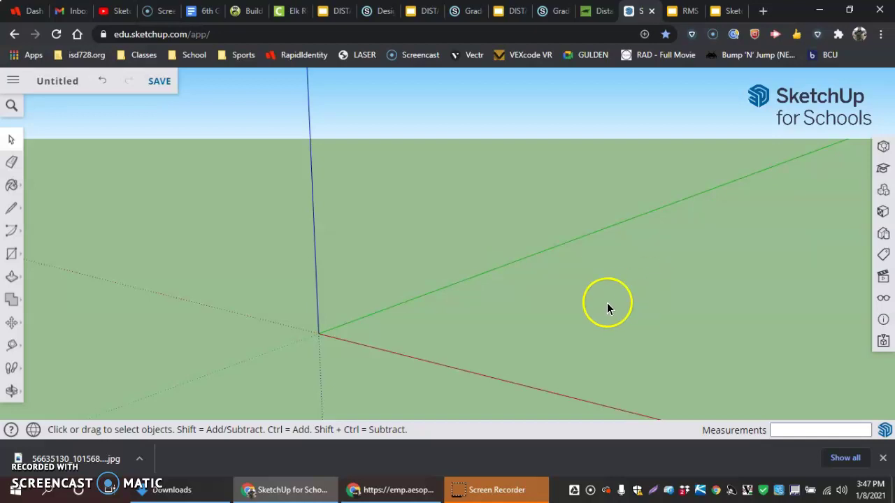
Step: Set the model view to the standard top view with parallel projection
left_click(882, 275)
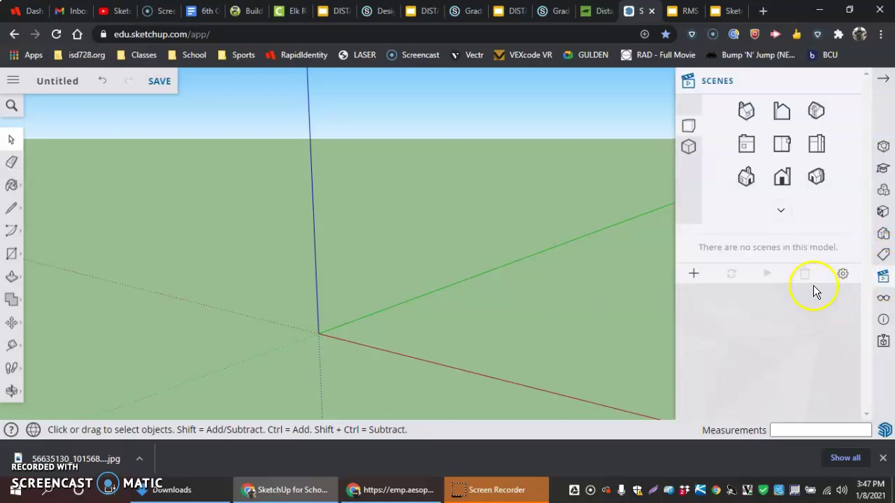
left_click(780, 147)
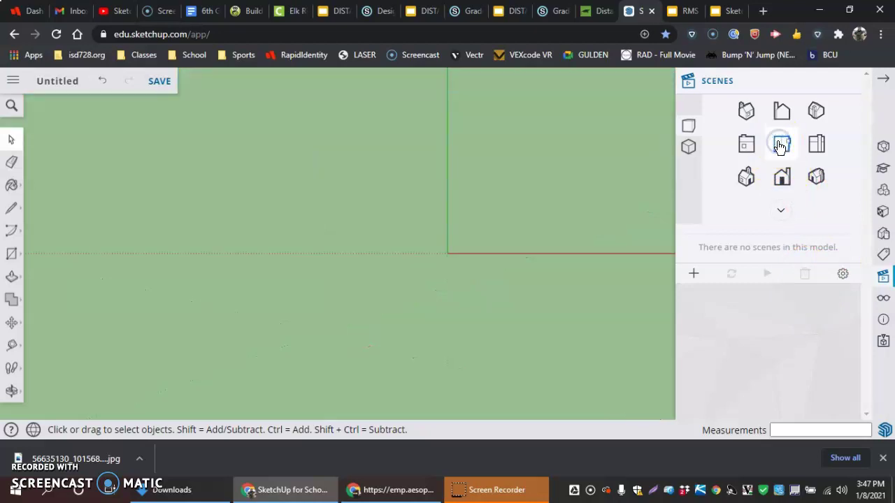
middle_click_drag(595, 249, 607, 259)
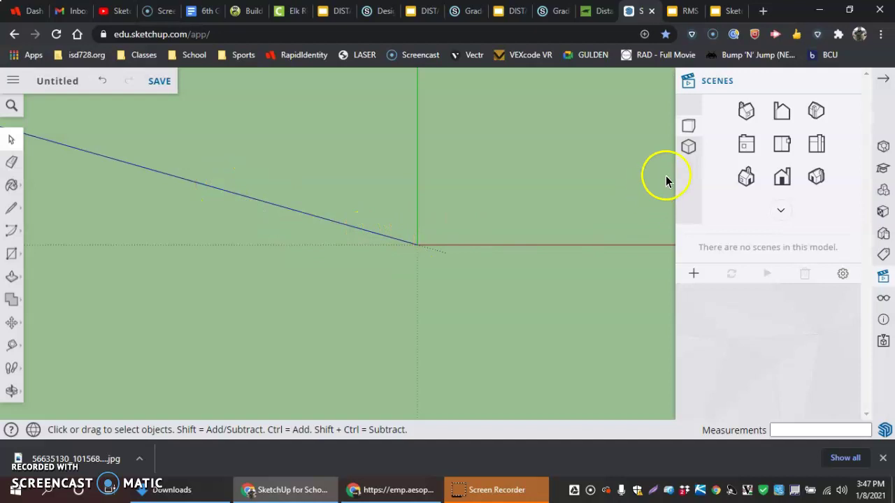
left_click(689, 149)
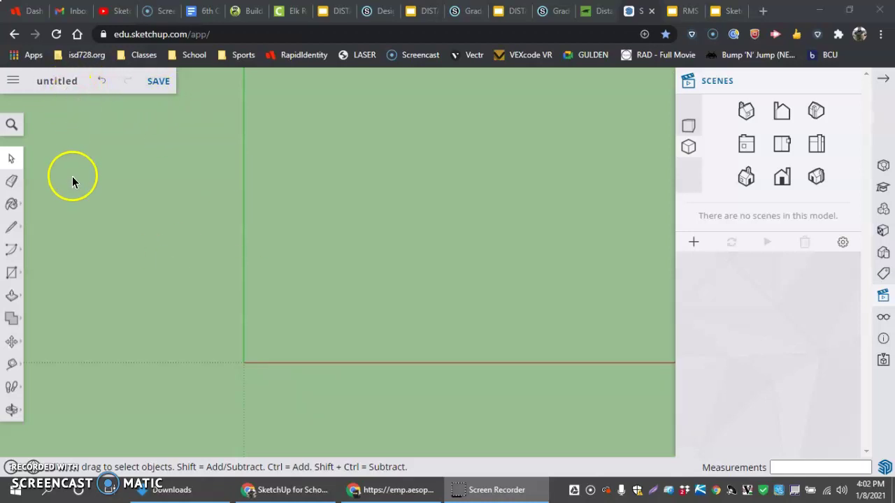
Step: Draw a 32 by 16 mm rectangle on the ground plane with its first corner at the origin
left_click(11, 272)
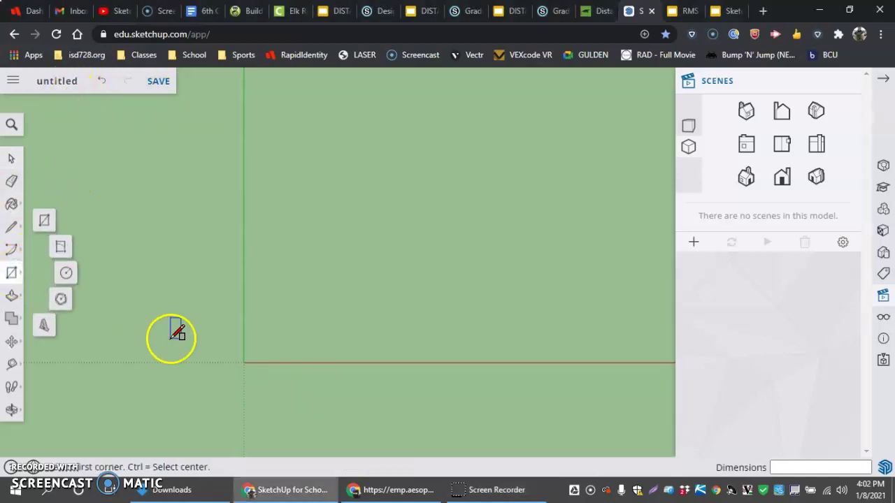
left_click(243, 362)
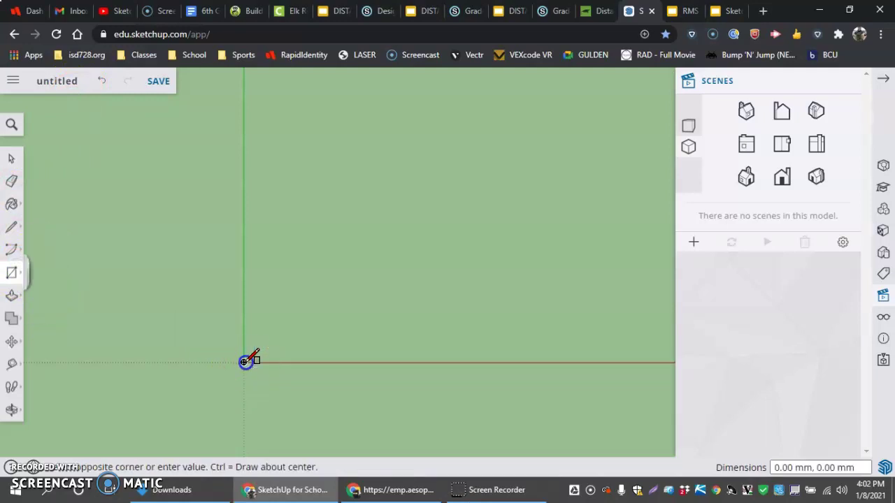
left_click(466, 246)
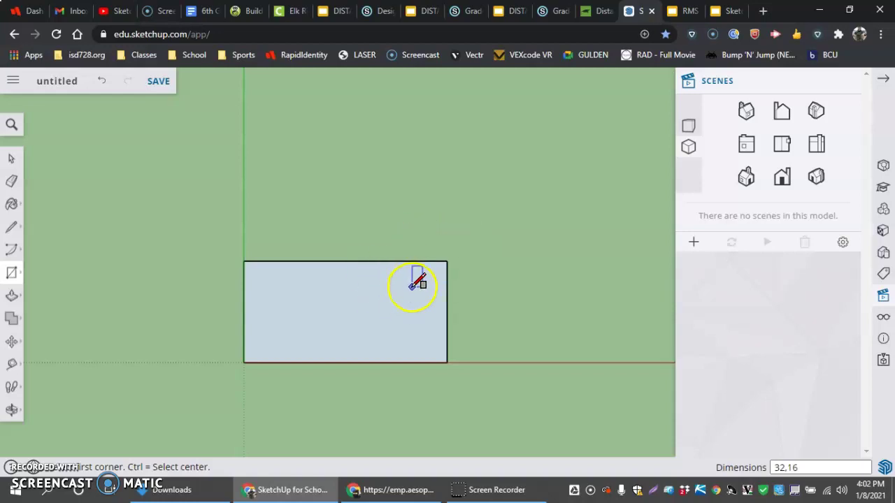
Step: Examine the rectangle and its position at the origin, both close up and from a distance
scroll(461, 287, "down", 6)
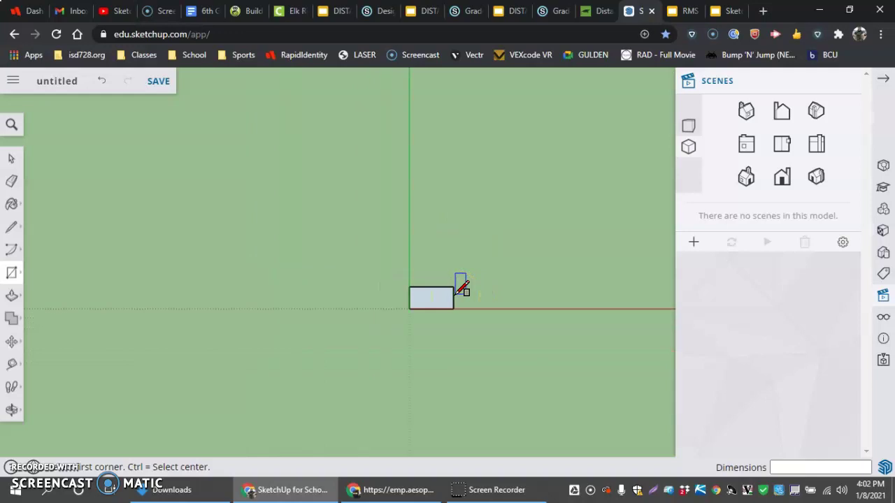
scroll(467, 292, "down", 3)
scroll(484, 305, "up", 5)
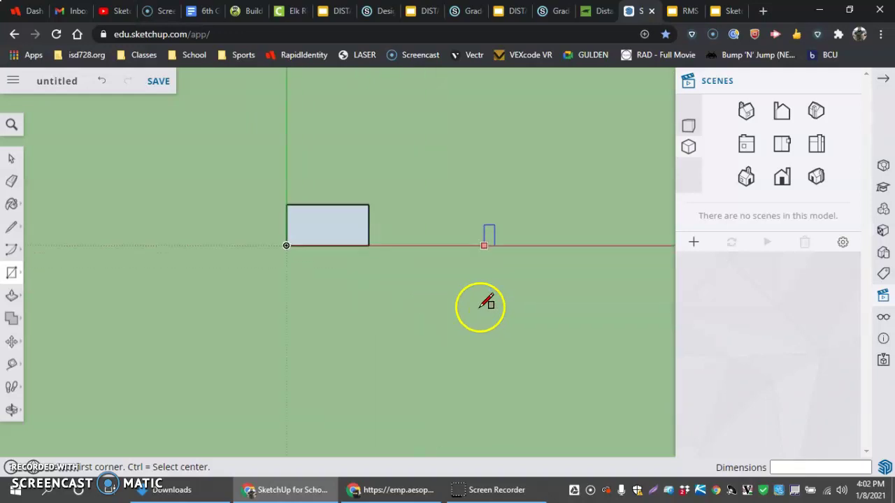
scroll(334, 194, "down", 3)
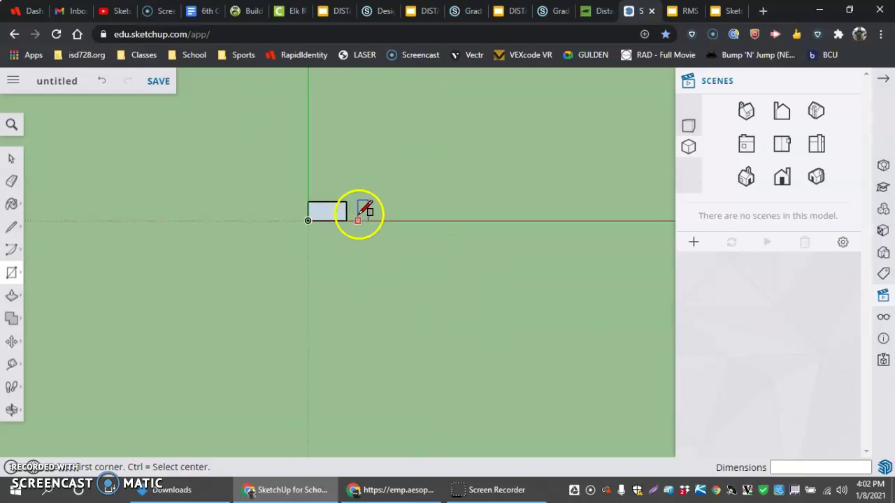
scroll(359, 206, "up", 6)
scroll(253, 180, "down", 2)
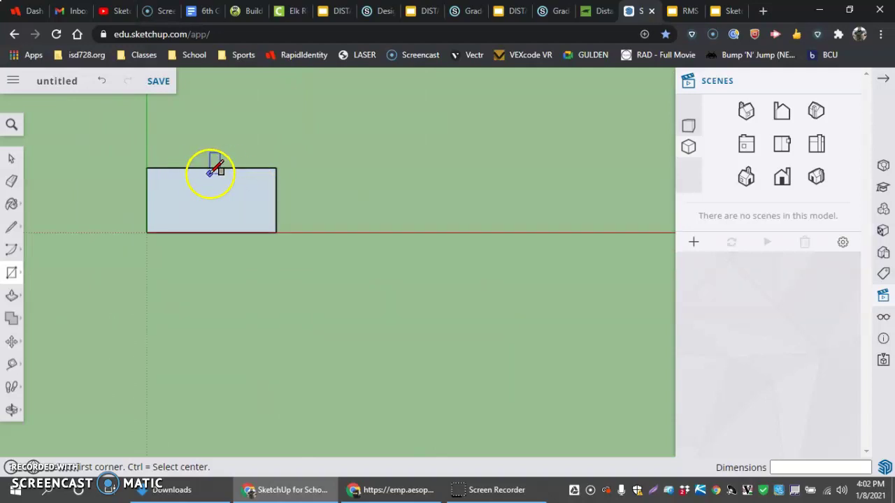
scroll(180, 161, "down", 3)
scroll(187, 149, "down", 5)
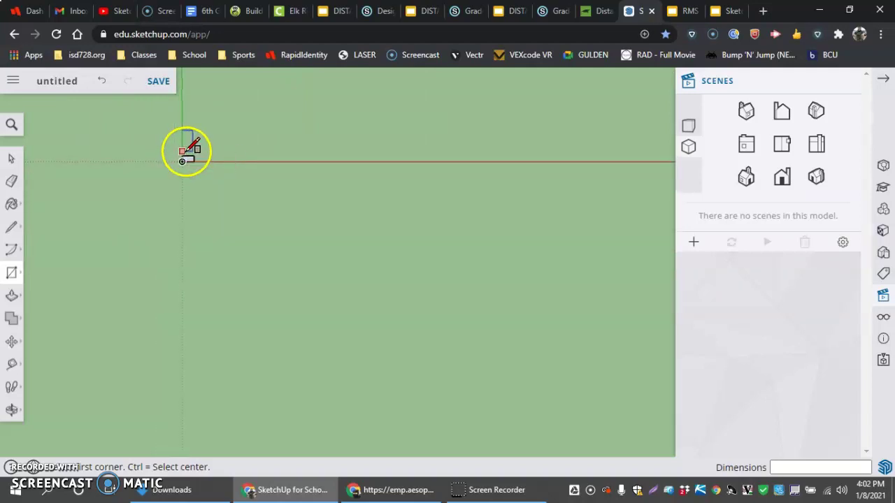
scroll(193, 133, "up", 5)
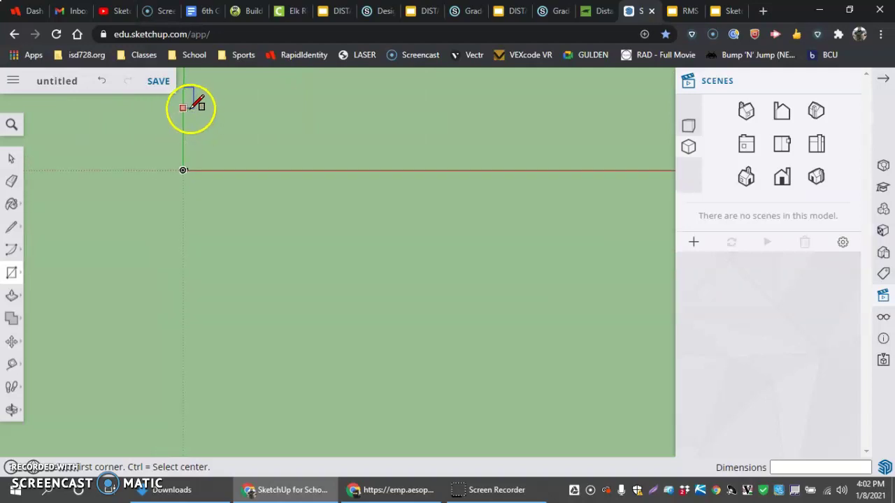
scroll(196, 102, "down", 4)
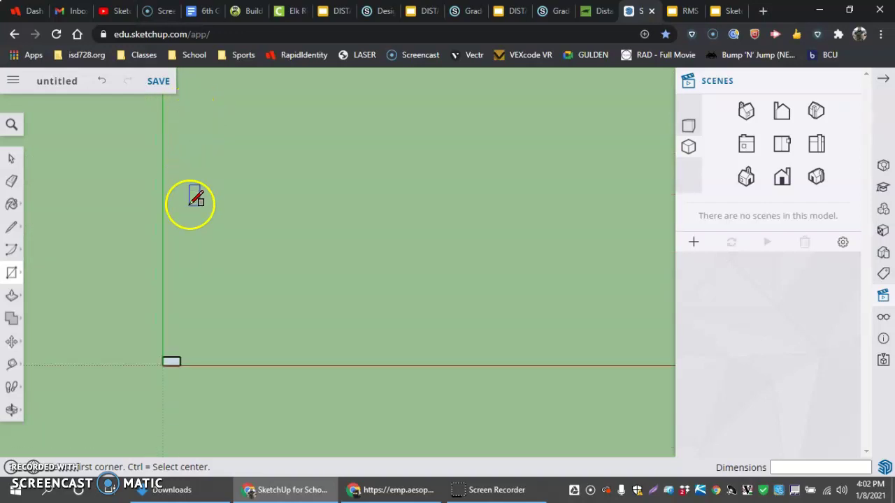
scroll(183, 259, "down", 1)
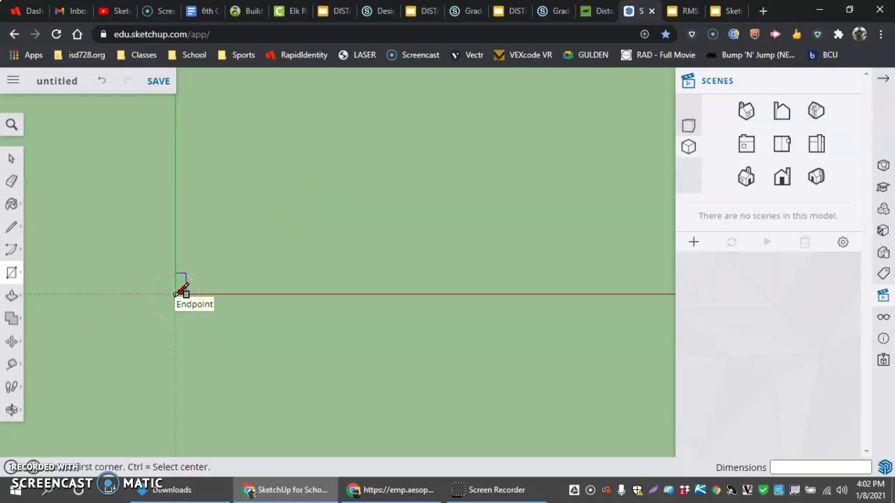
left_click(180, 292)
scroll(178, 284, "up", 5)
scroll(222, 264, "down", 4)
scroll(236, 230, "up", 5)
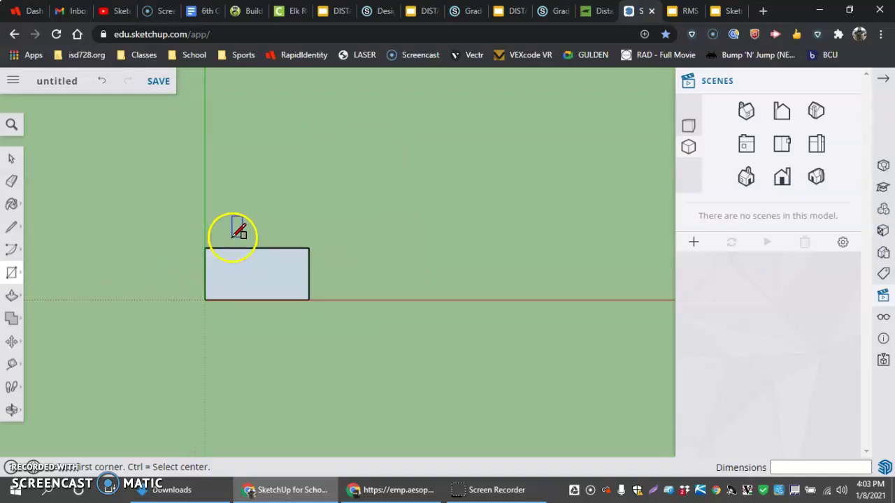
scroll(231, 297, "up", 1)
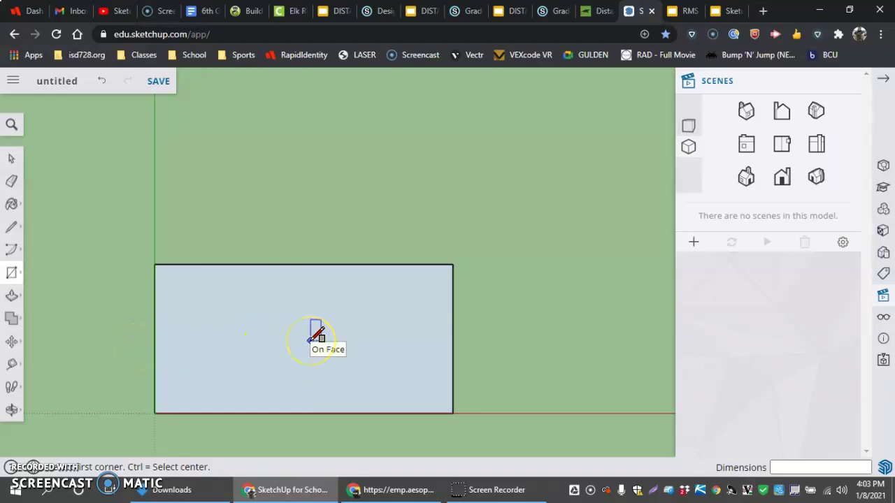
scroll(311, 338, "up", 3)
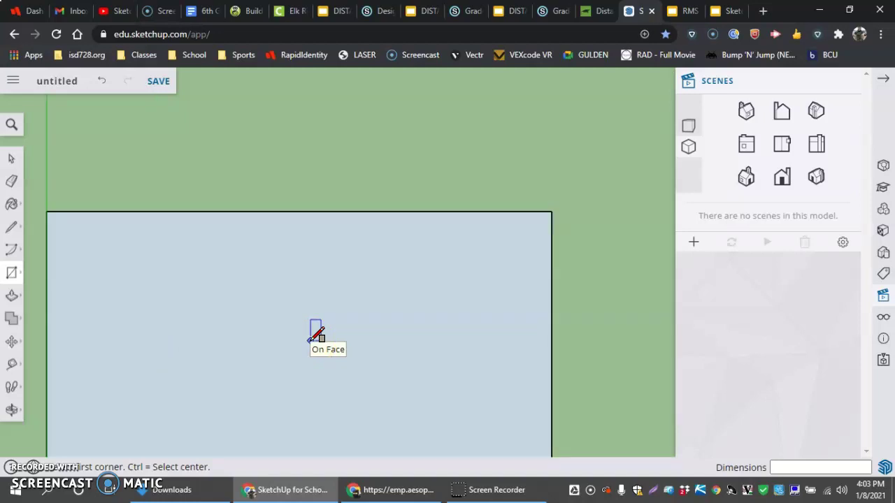
scroll(311, 338, "down", 6)
scroll(311, 338, "up", 2)
scroll(311, 338, "up", 2)
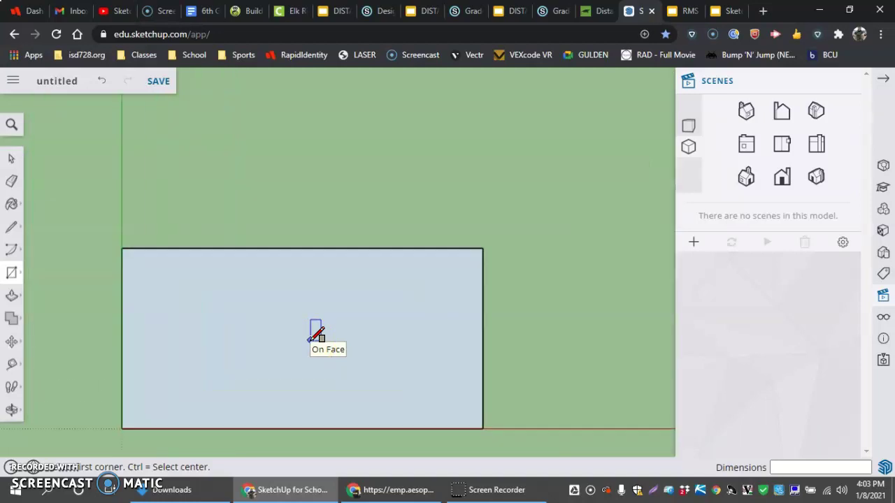
scroll(316, 338, "down", 2)
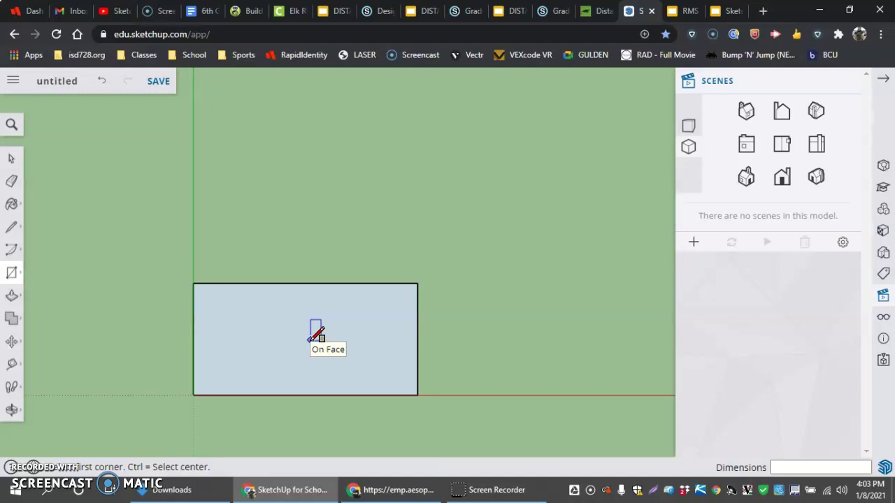
Step: Rename the untitled model as Block
left_click(55, 83)
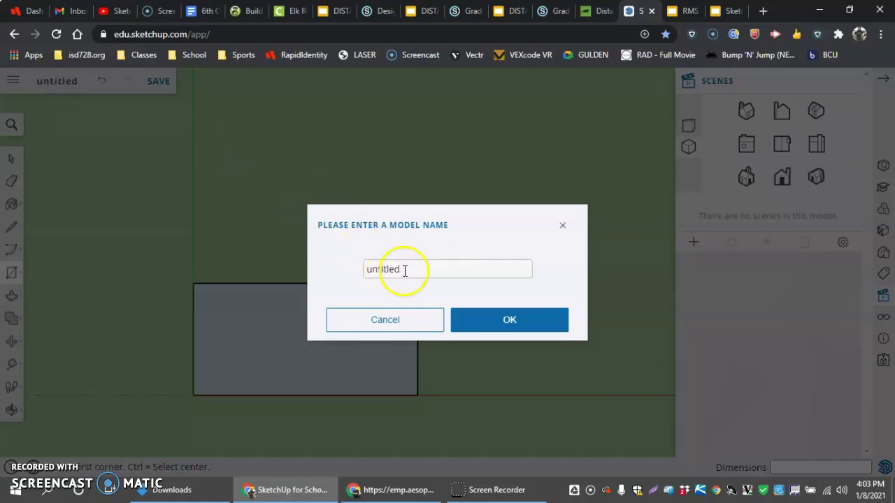
left_click_drag(406, 269, 348, 268)
type("Block")
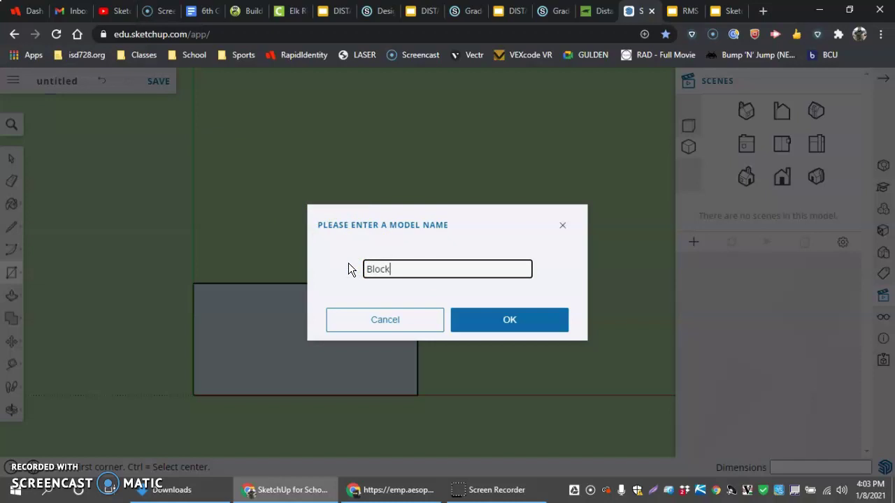
left_click(457, 318)
left_click(497, 323)
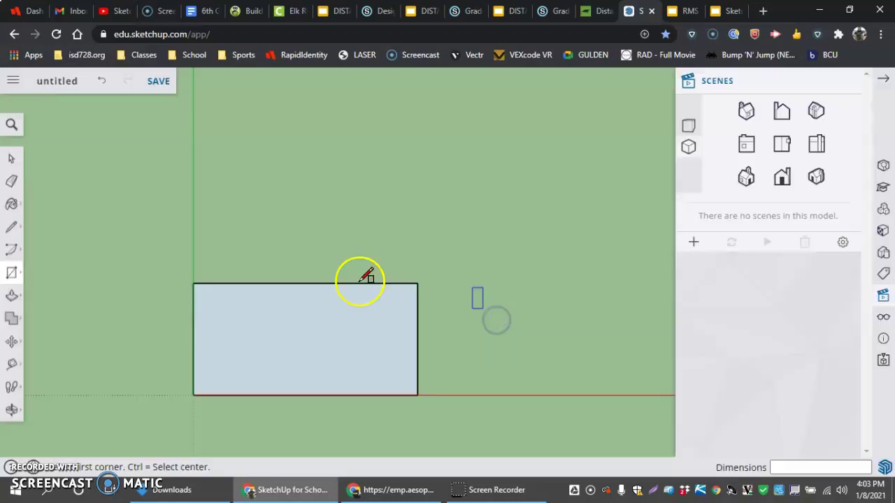